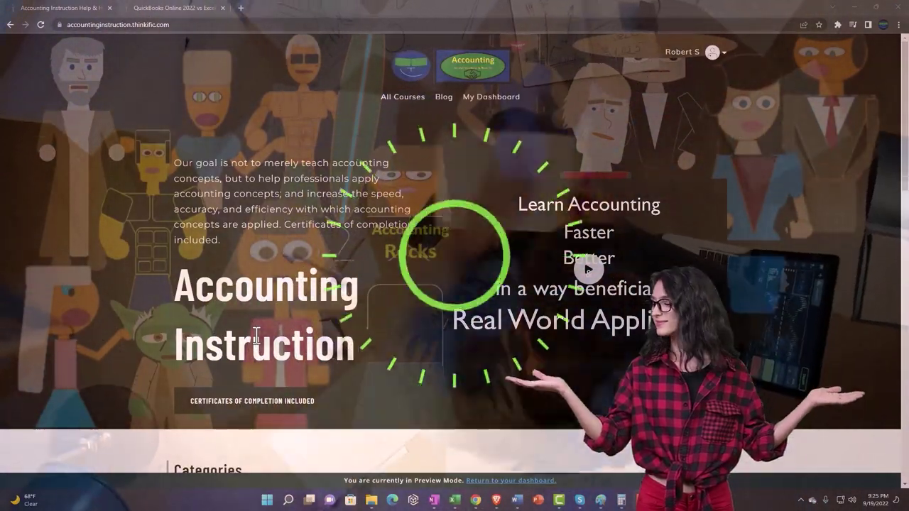
# Scroll the Categories grid, then switch to the QuickBooks Online 2022 vs Excel course tab
pyautogui.scroll(-5, 124, 386)
pyautogui.scroll(-2, 125, 386)
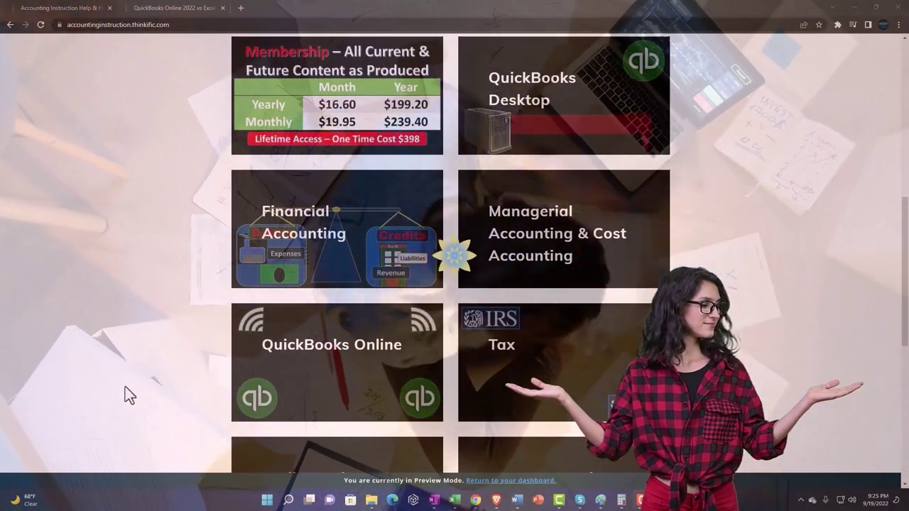
pyautogui.scroll(-1, 125, 386)
pyautogui.scroll(-4, 127, 394)
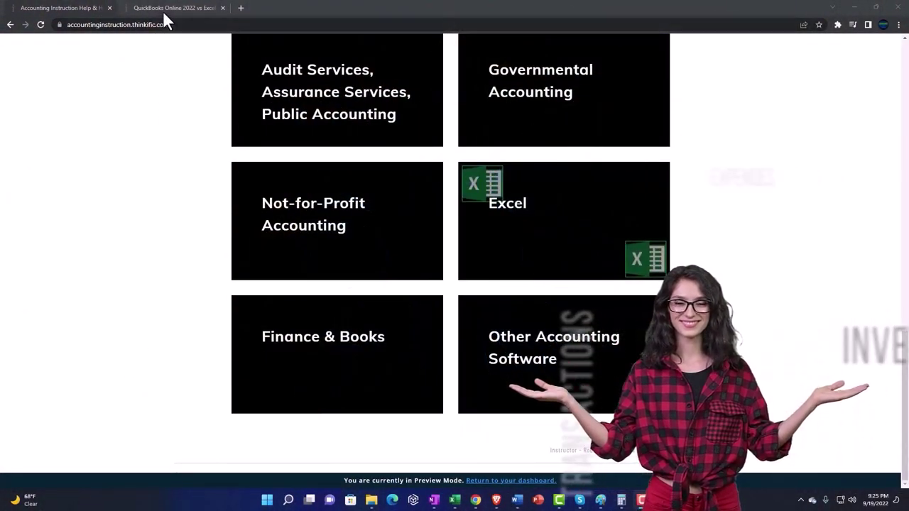
pyautogui.click(162, 8)
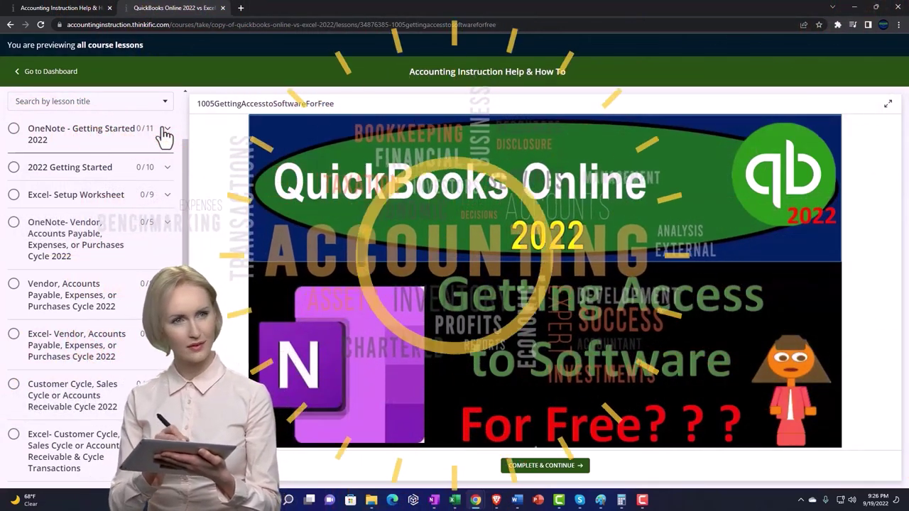
# Expand the OneNote - Getting Started 2022 lessons and open Chrome's menu for an incognito window
pyautogui.click(164, 135)
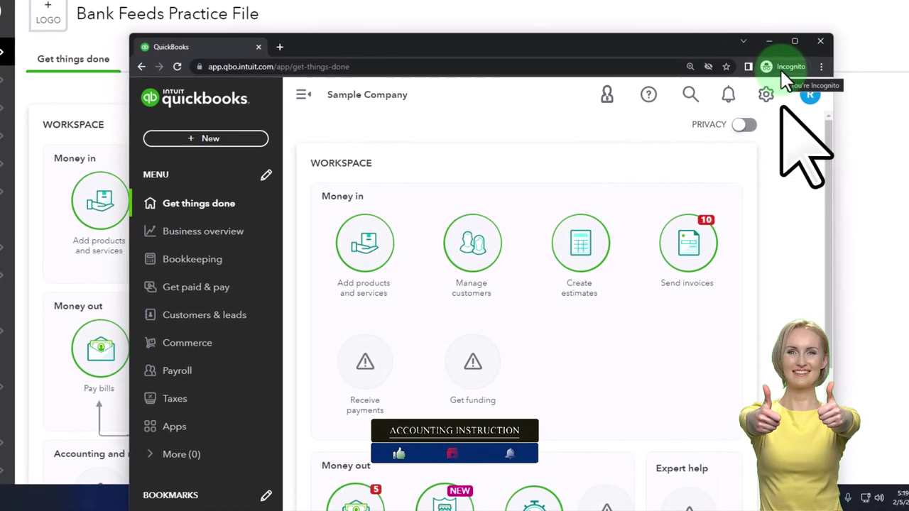
pyautogui.click(821, 67)
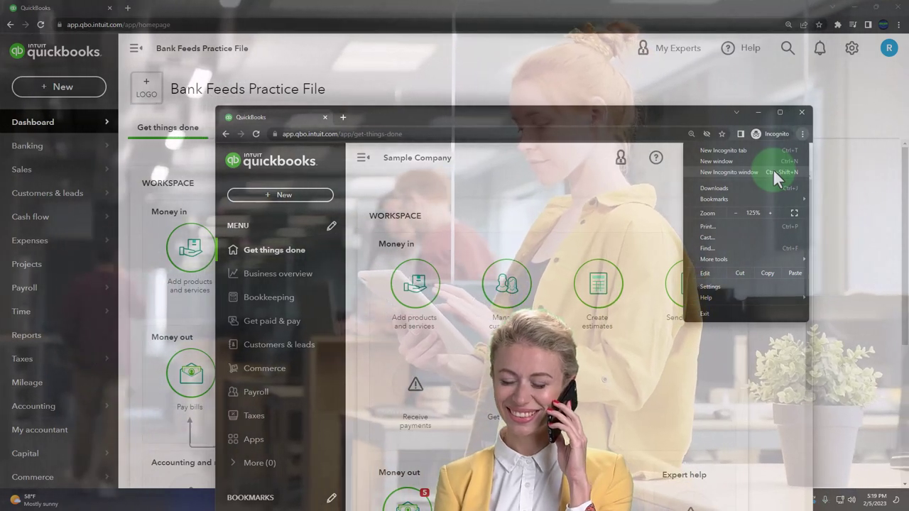
# Review the practice file's gear menu and drag the Sample Company window to the right edge
pyautogui.click(437, 175)
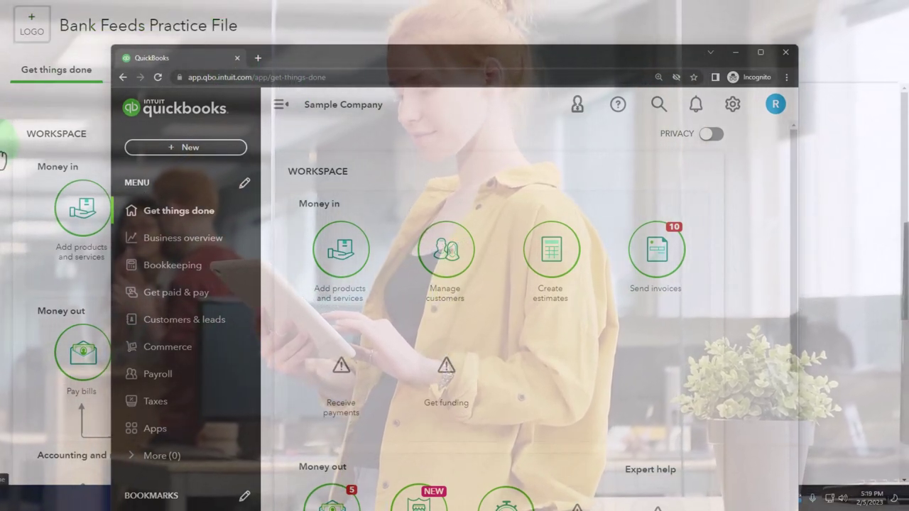
pyautogui.moveTo(10, 178)
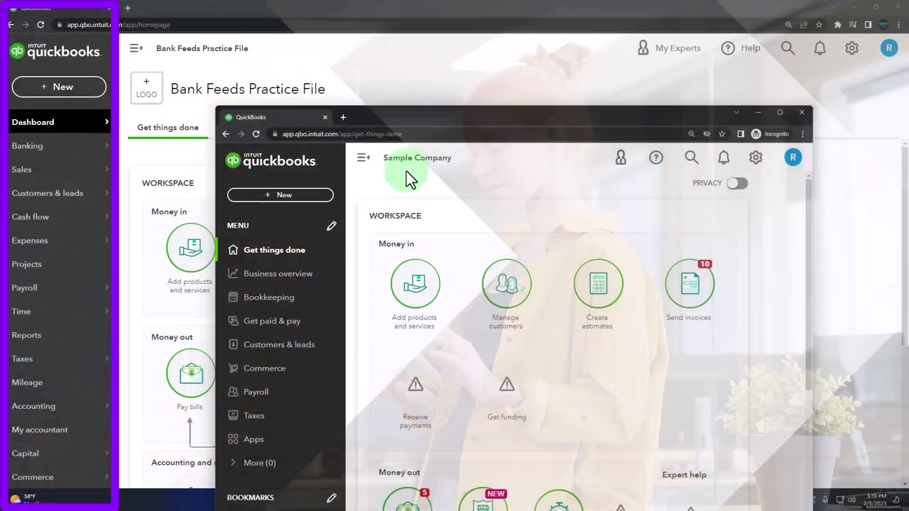
pyautogui.click(338, 259)
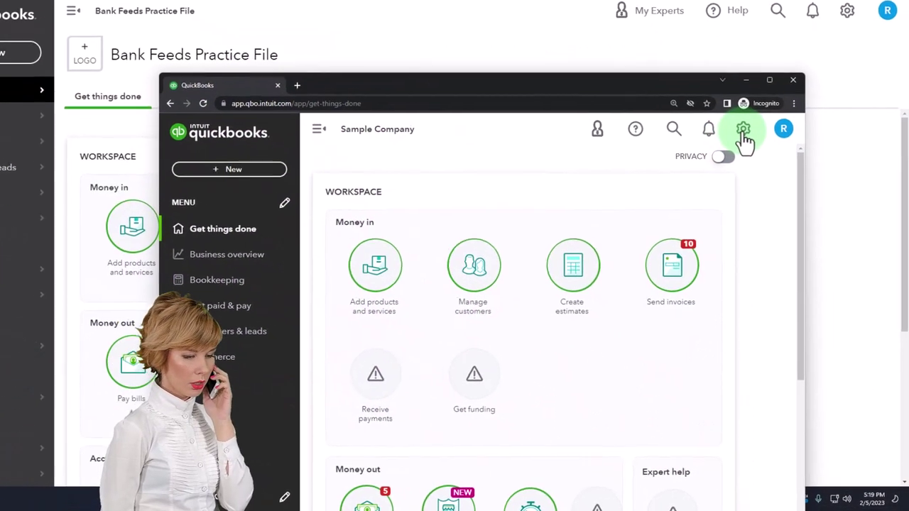
pyautogui.click(755, 157)
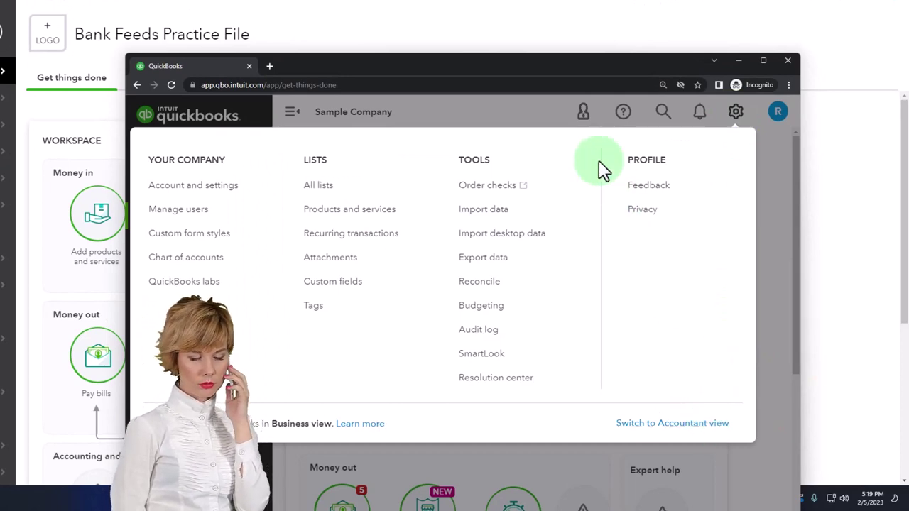
pyautogui.moveTo(454, 67); pyautogui.dragTo(907, 43)
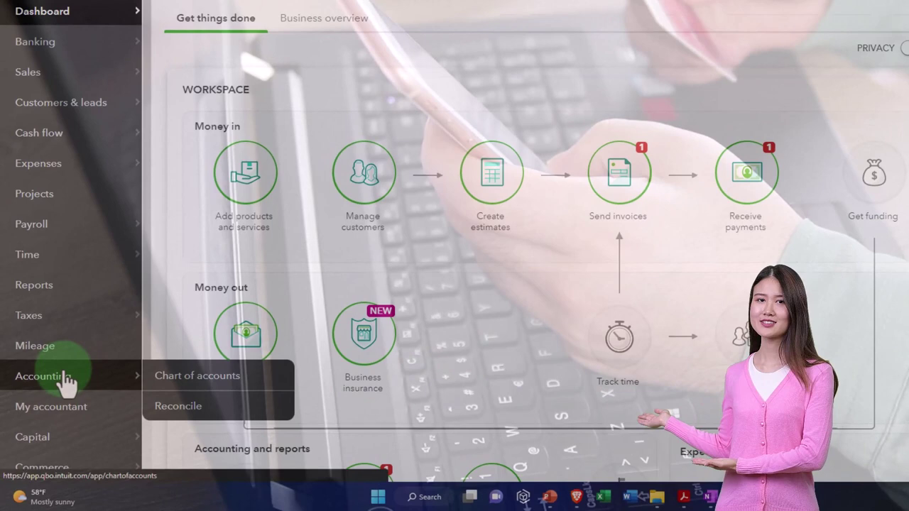
# Open both companies' Chart of Accounts and check the action options on the Cash account
pyautogui.click(53, 408)
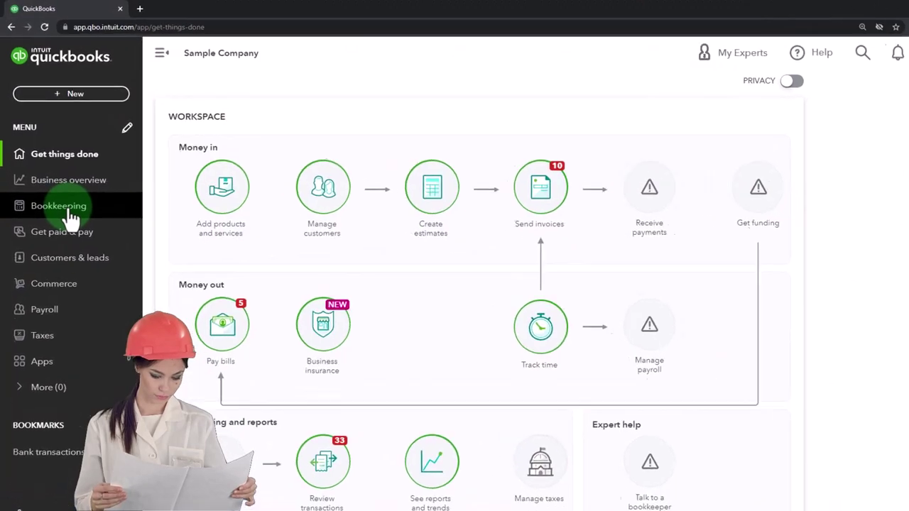
pyautogui.click(66, 189)
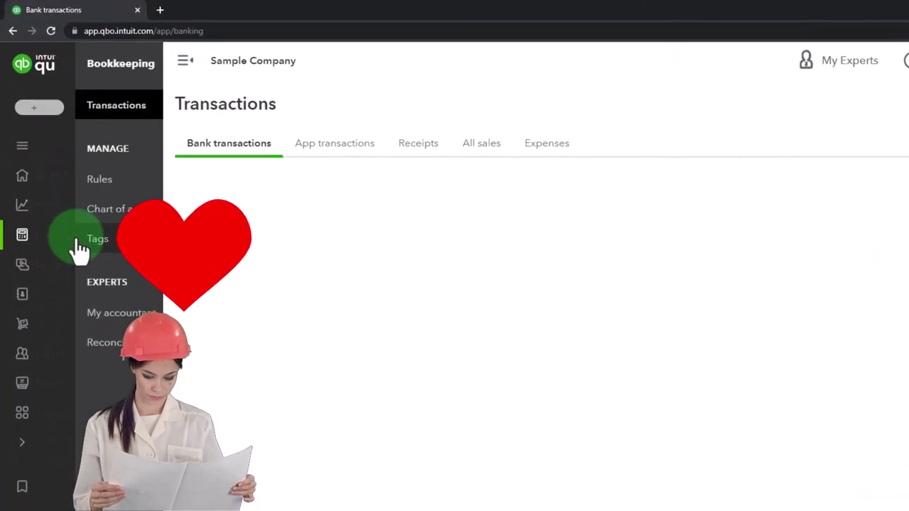
pyautogui.click(83, 226)
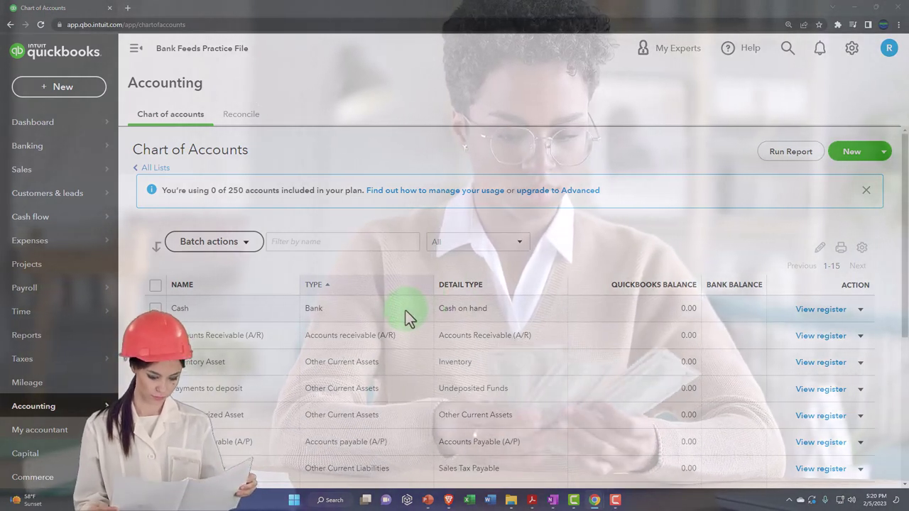
pyautogui.click(860, 312)
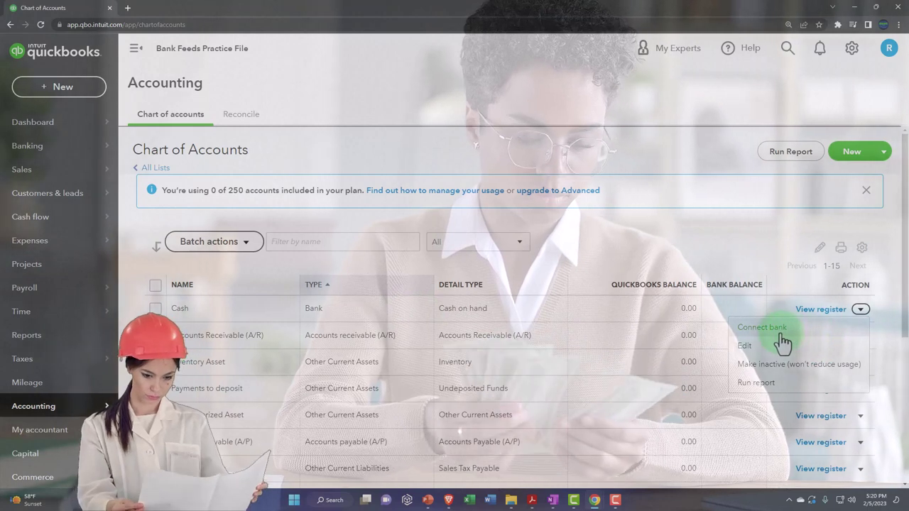
pyautogui.click(644, 285)
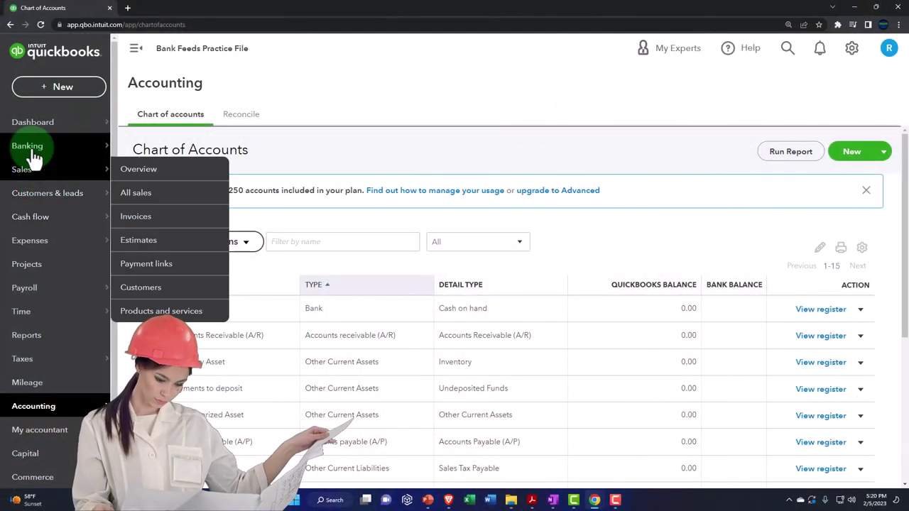
# Open the practice file's Banking overview and compare it with the Sample Company's Bookkeeping transactions list
pyautogui.click(32, 152)
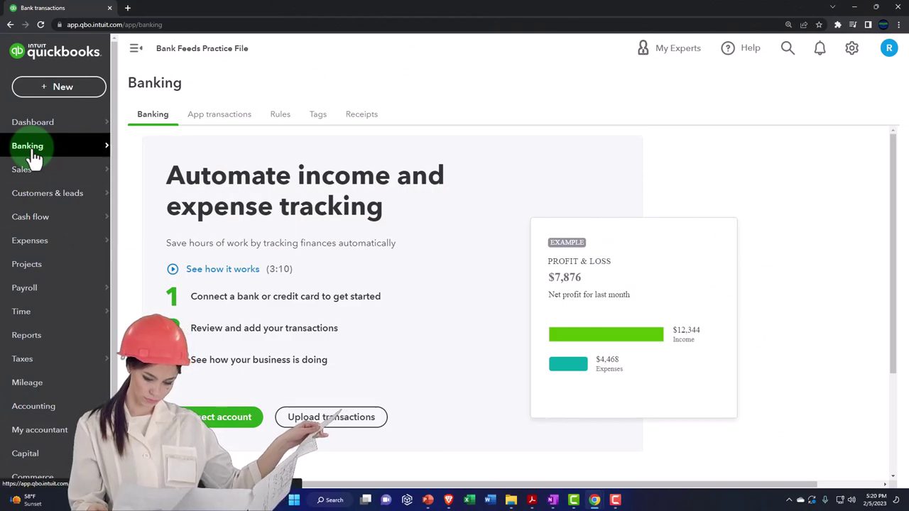
pyautogui.click(144, 122)
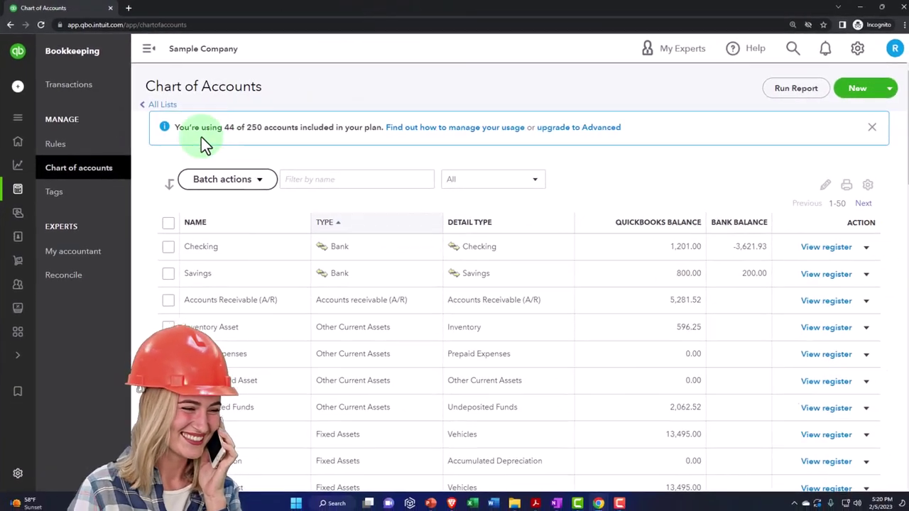
pyautogui.click(30, 160)
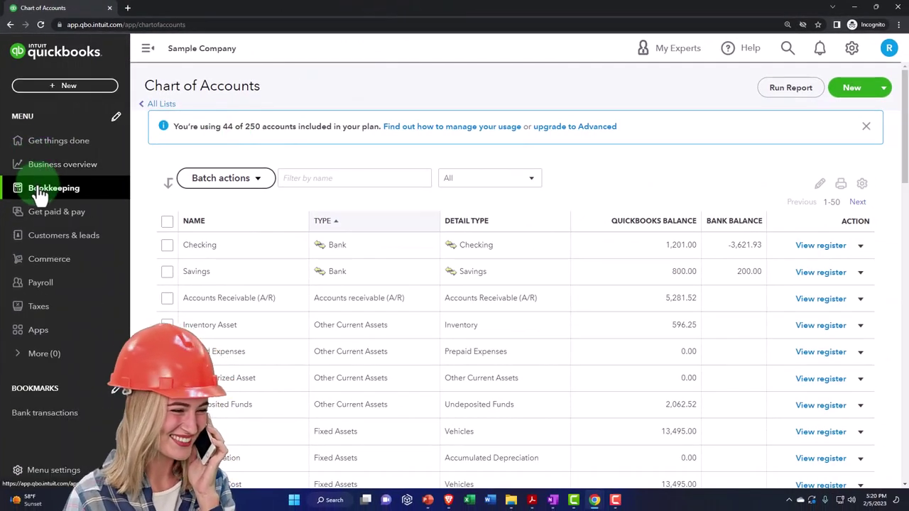
pyautogui.click(39, 193)
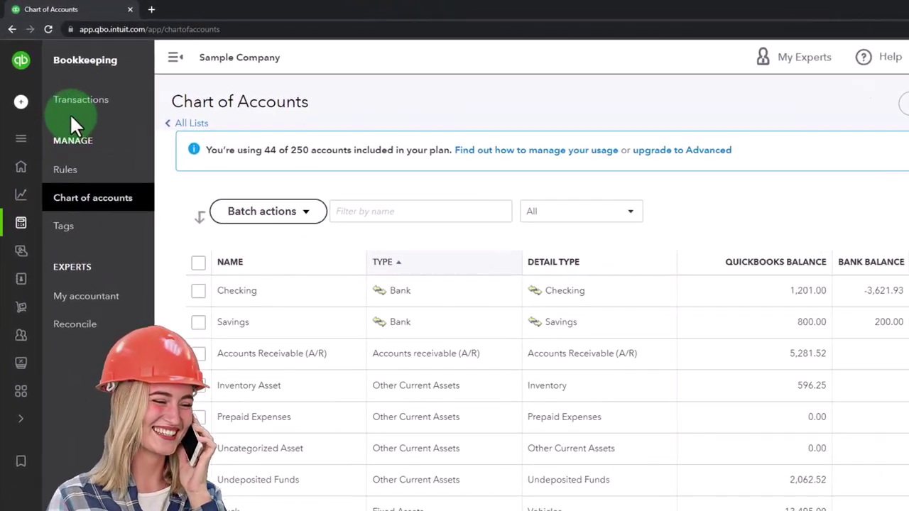
pyautogui.click(75, 107)
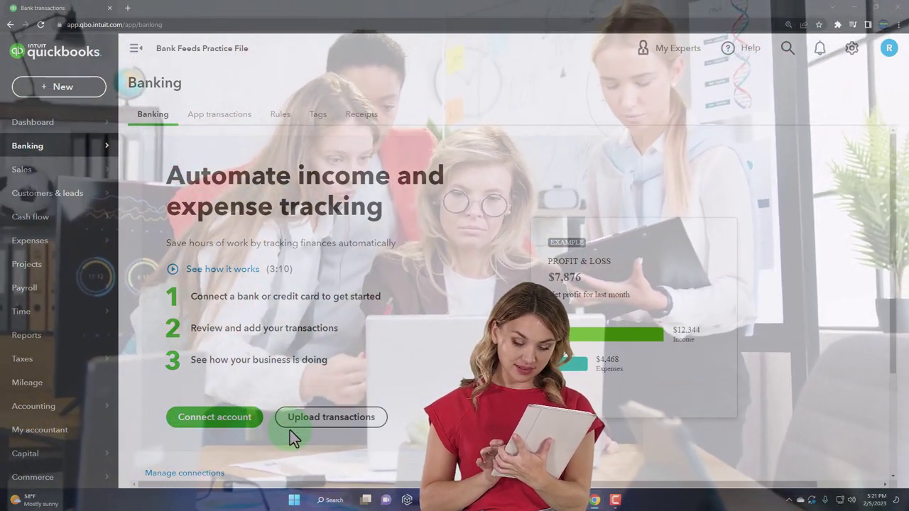
# Start a manual transaction upload, then minimize the window to reveal the Checking1 desktop files
pyautogui.click(313, 423)
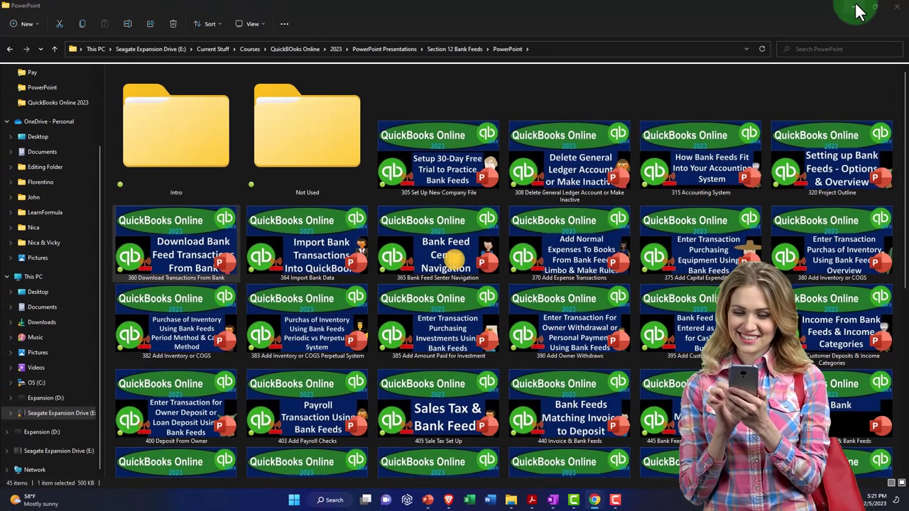
pyautogui.click(845, 10)
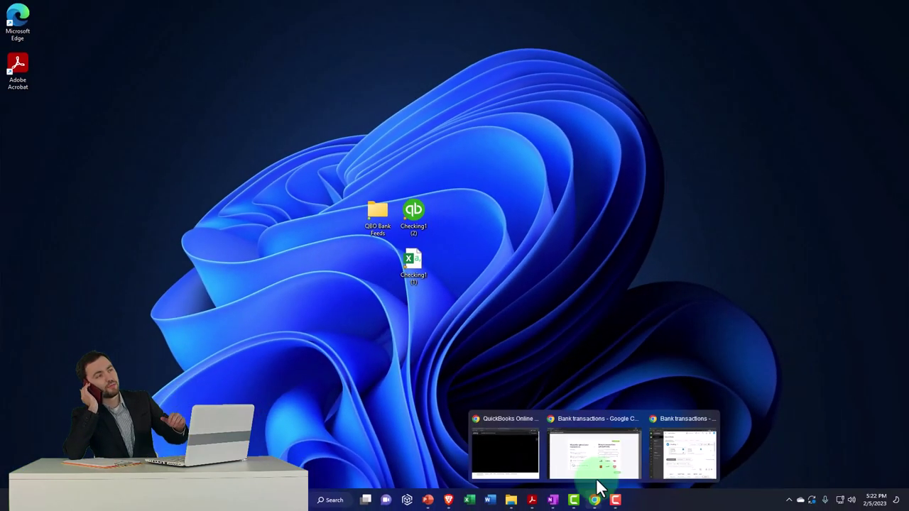
# Bring the Bank transactions window forward and scroll to the Checking account's 25-item For review list
pyautogui.click(595, 474)
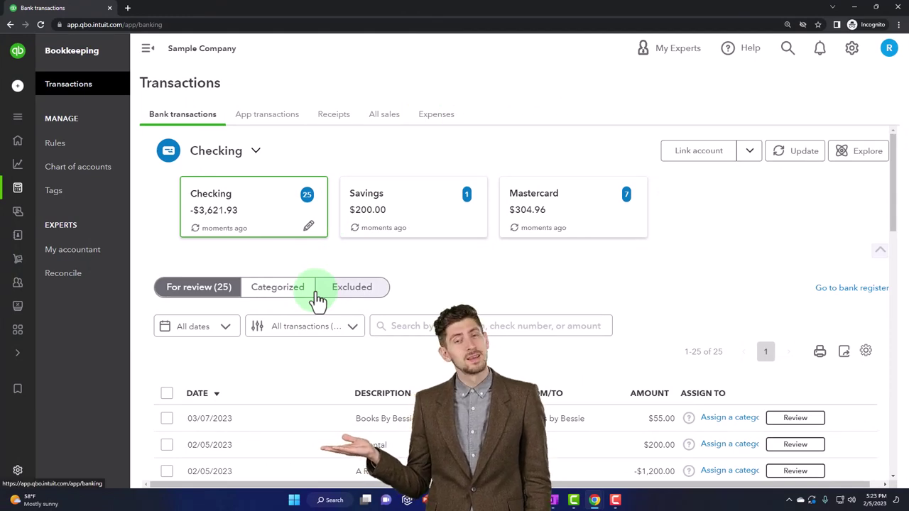
pyautogui.scroll(-2, 318, 302)
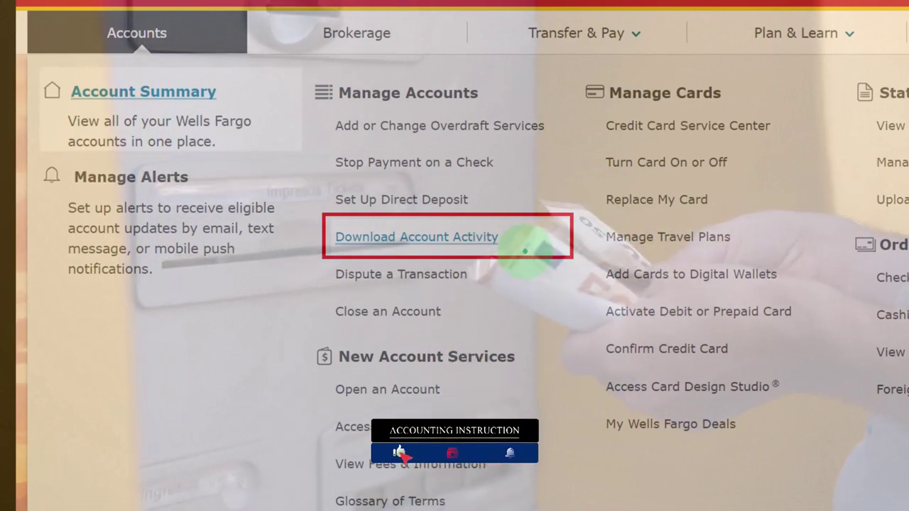
# Advance to slide 3, the download page set to 09/01/22–11/30/22 in QuickBooks (Web Connect) format
pyautogui.click(524, 251)
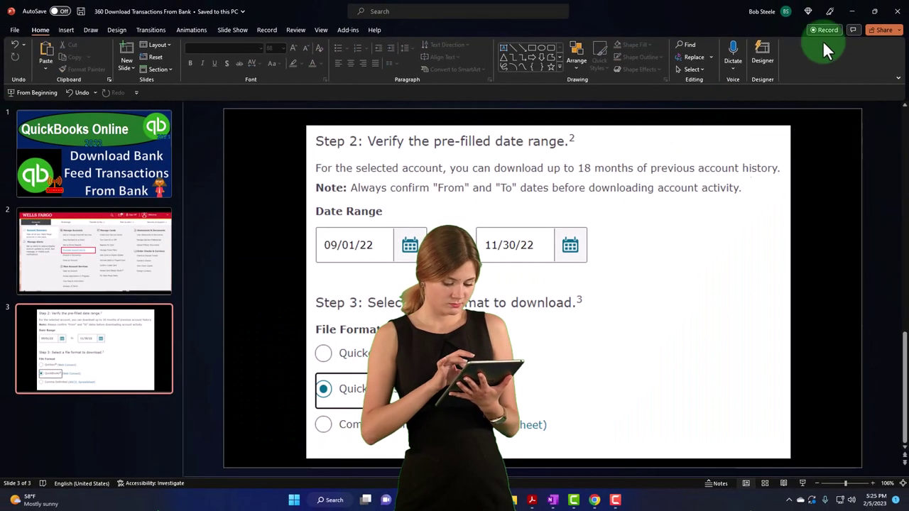
# Minimize PowerPoint and Chrome, then check Checking1 (2)'s Properties to confirm it's a .qbo file
pyautogui.click(852, 12)
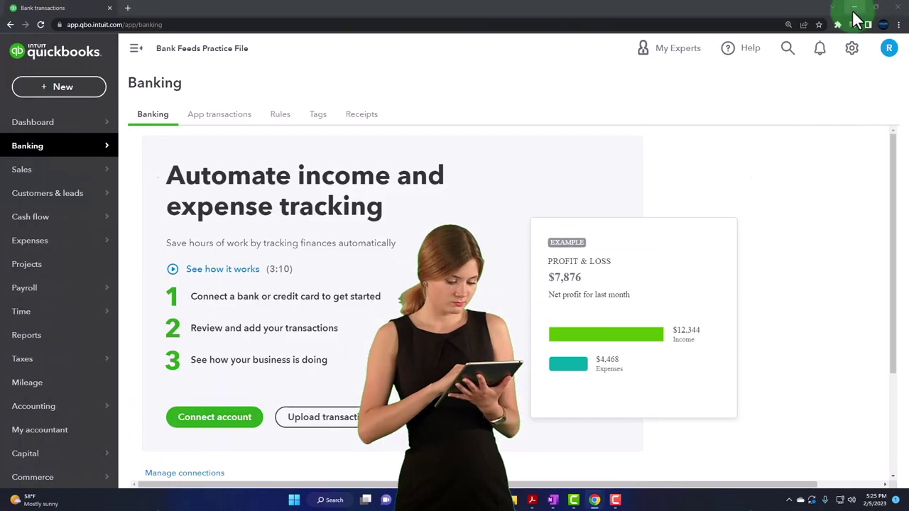
pyautogui.click(854, 13)
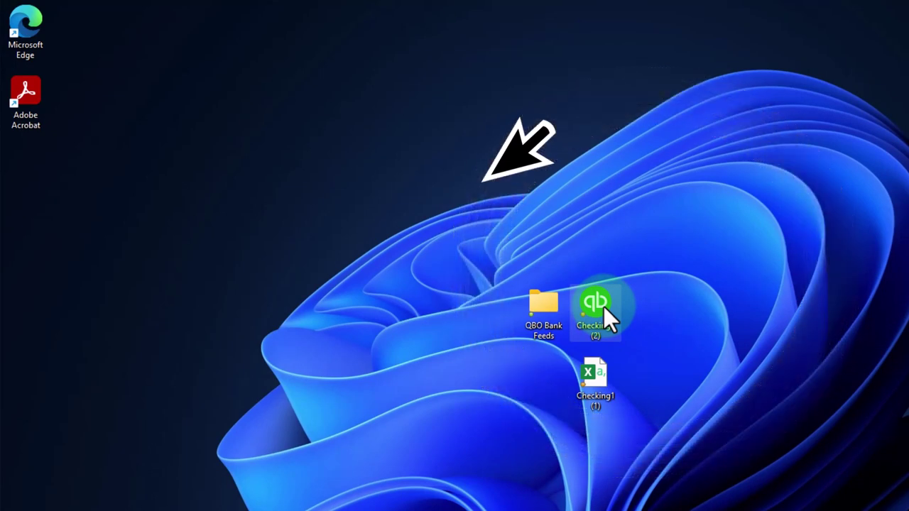
pyautogui.rightClick(604, 306)
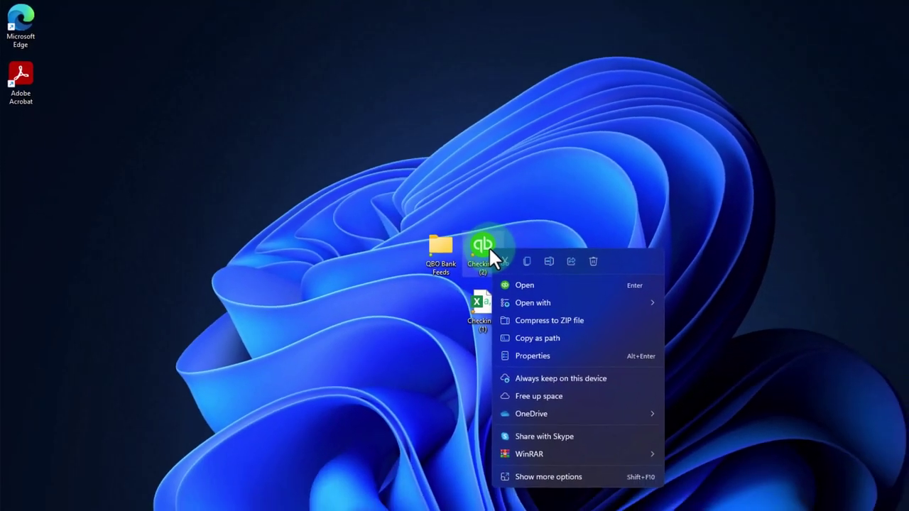
pyautogui.click(522, 356)
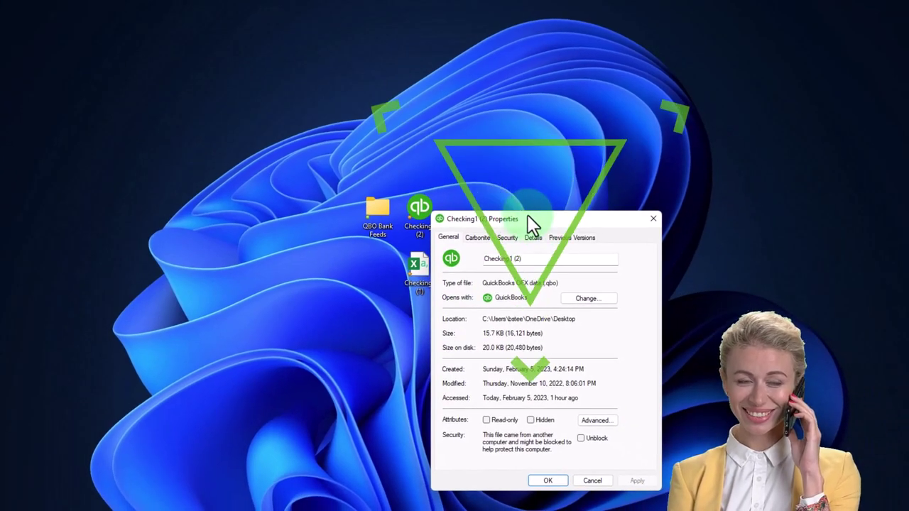
pyautogui.moveTo(529, 219); pyautogui.dragTo(552, 148)
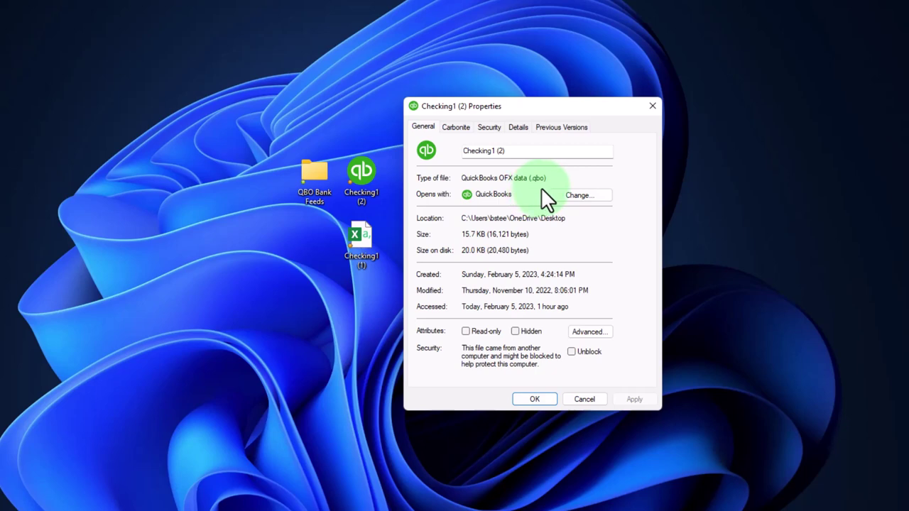
pyautogui.click(652, 106)
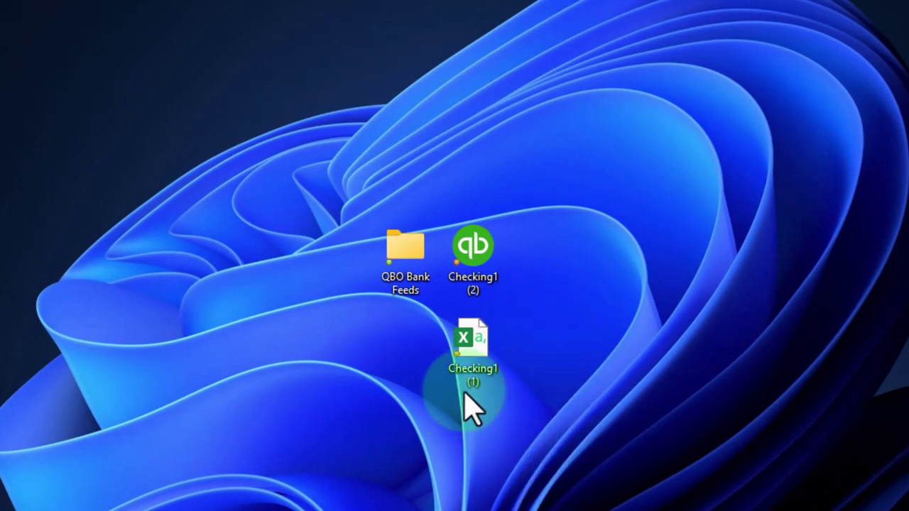
pyautogui.rightClick(483, 359)
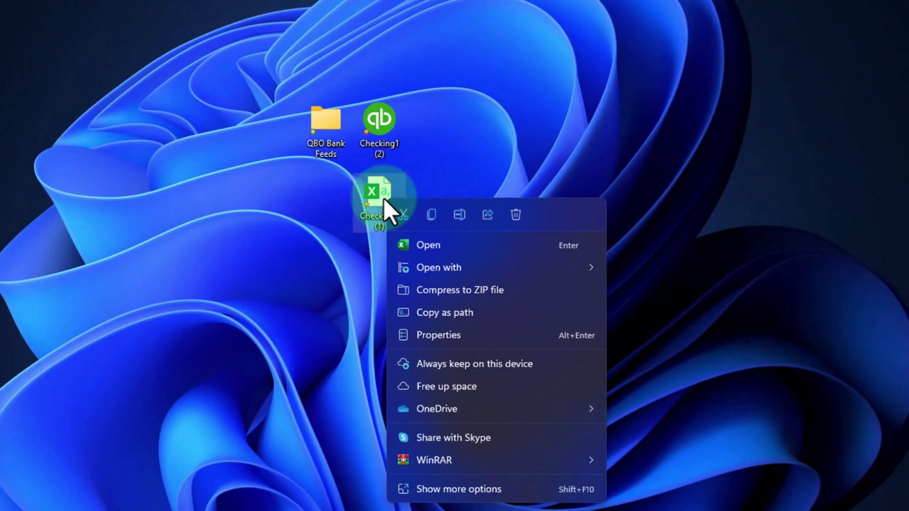
pyautogui.click(403, 334)
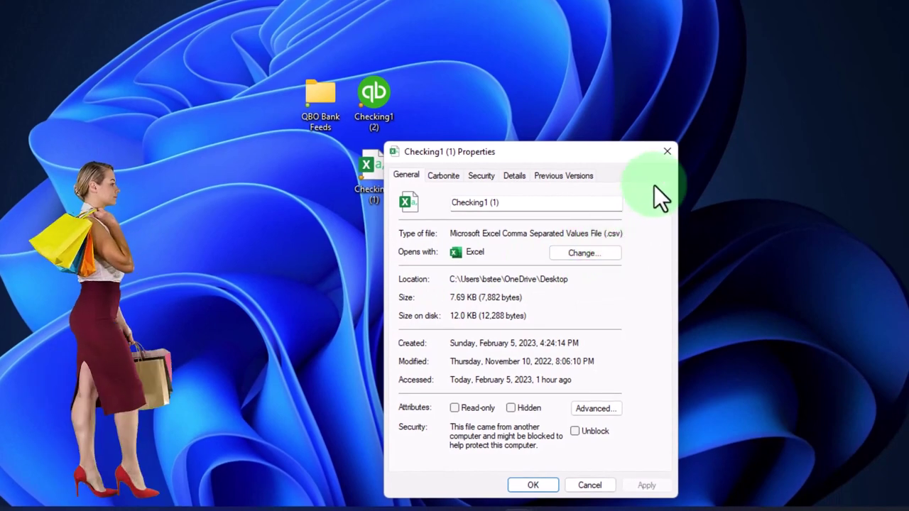
pyautogui.click(667, 152)
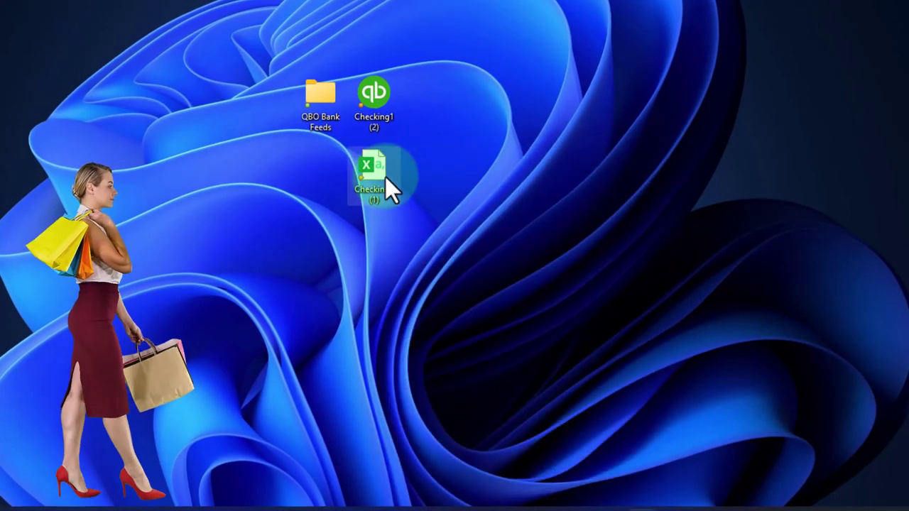
pyautogui.click(385, 177)
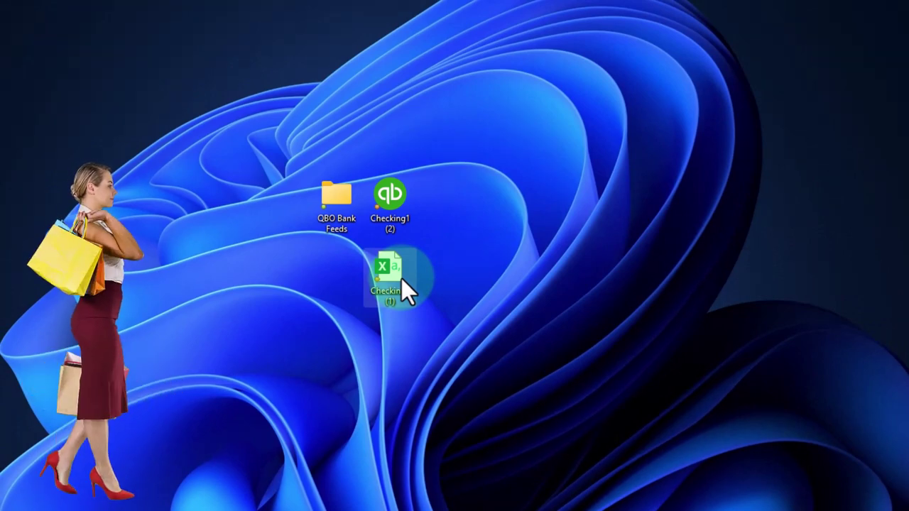
# Open Checking1 (1) in Excel, widen column A to show dates, then switch to Bank Stmt Jan.pdf
pyautogui.doubleClick(401, 279)
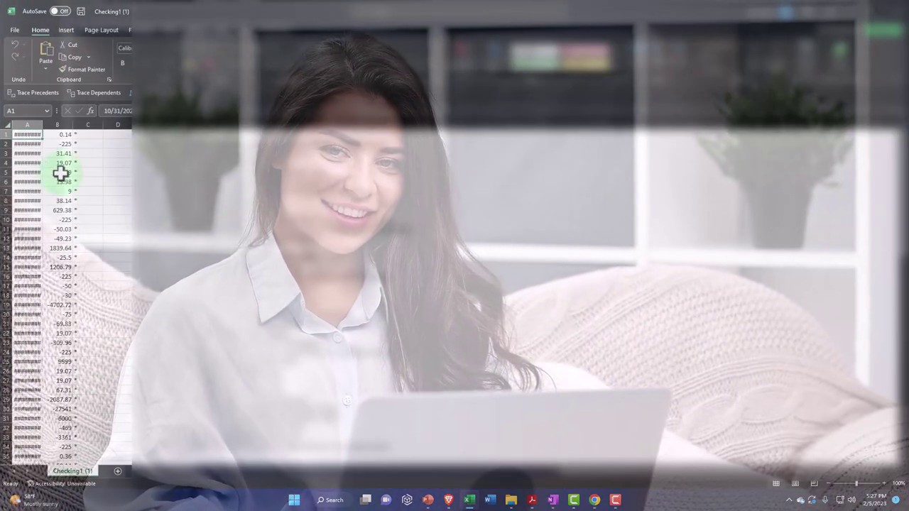
pyautogui.moveTo(43, 125); pyautogui.dragTo(69, 124)
pyautogui.scroll(1, 152, 243)
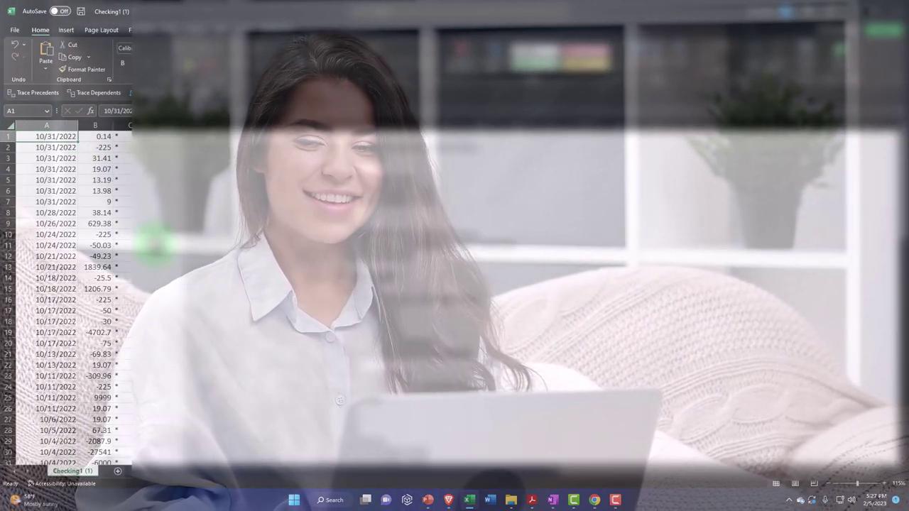
pyautogui.scroll(4, 71, 298)
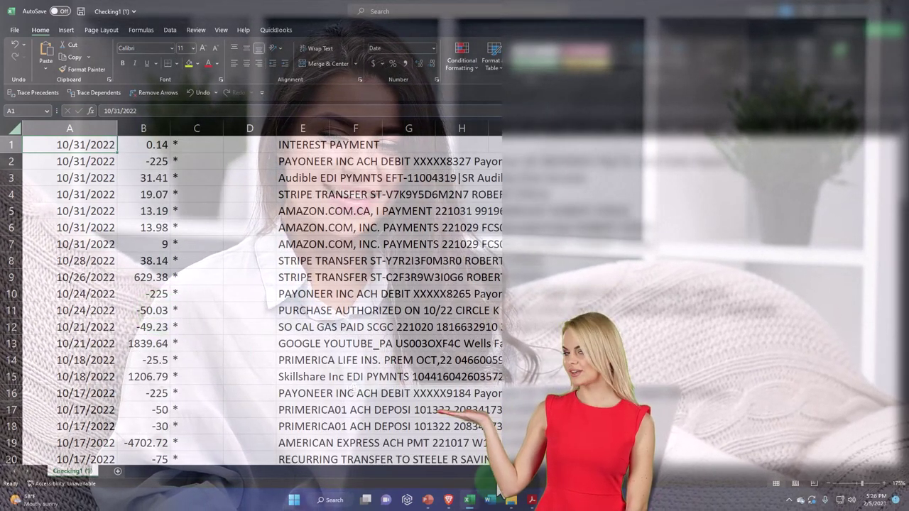
pyautogui.click(531, 500)
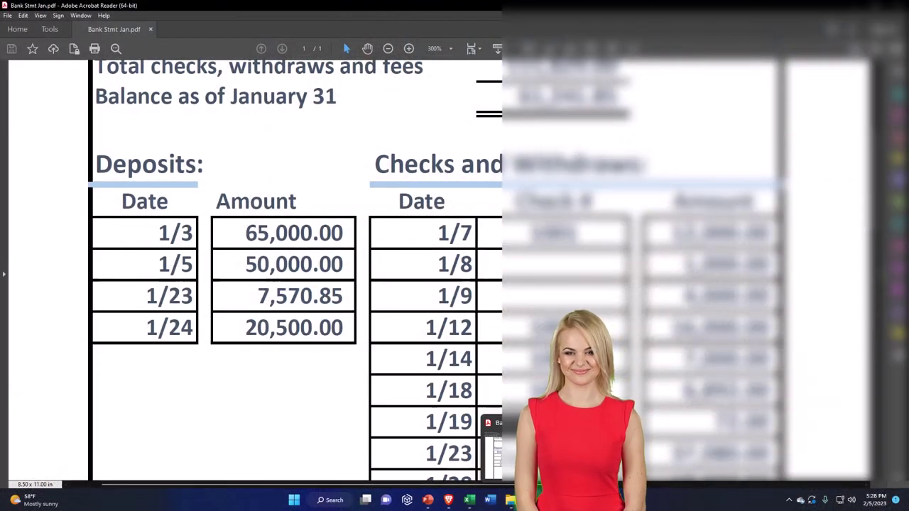
# Minimize the January bank statement in Acrobat Reader to bring back the Checking1 (1) sheet
pyautogui.click(533, 500)
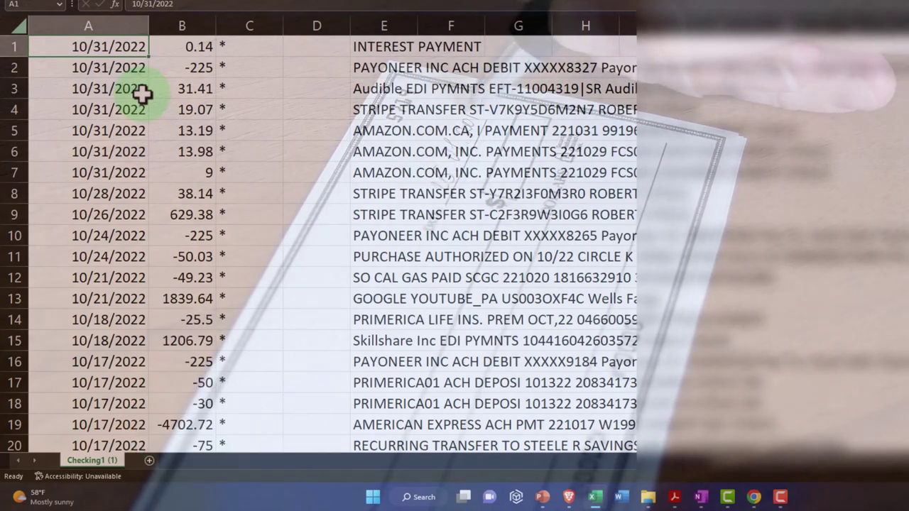
pyautogui.press('Right')
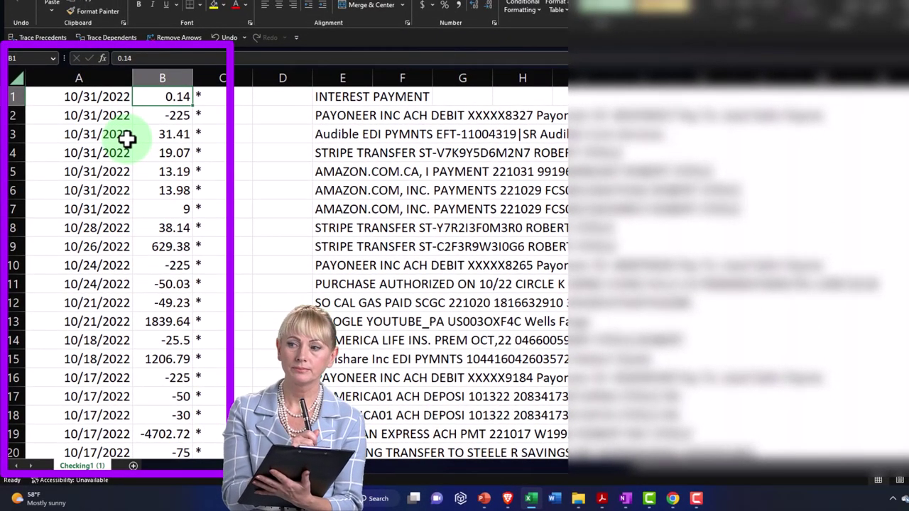
pyautogui.press('Right')
pyautogui.press('Right')
pyautogui.press('Right')
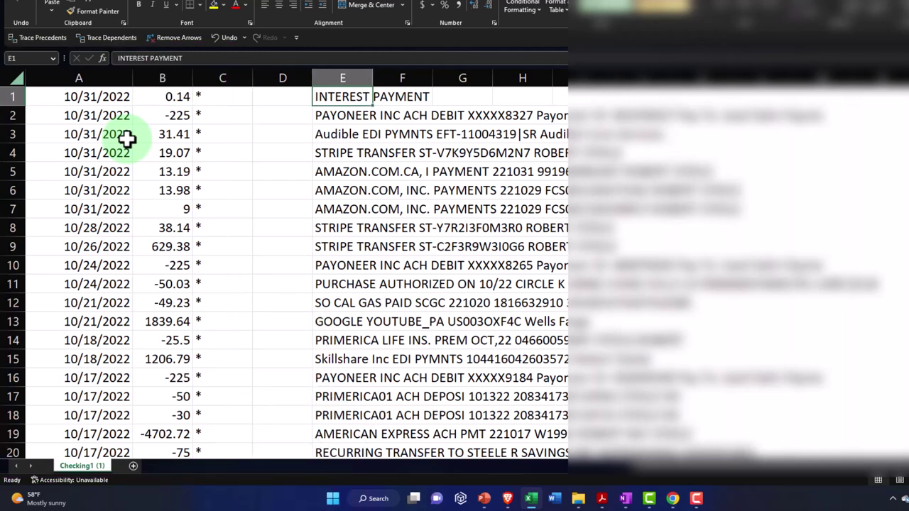
pyautogui.press('Down')
pyautogui.press('Down')
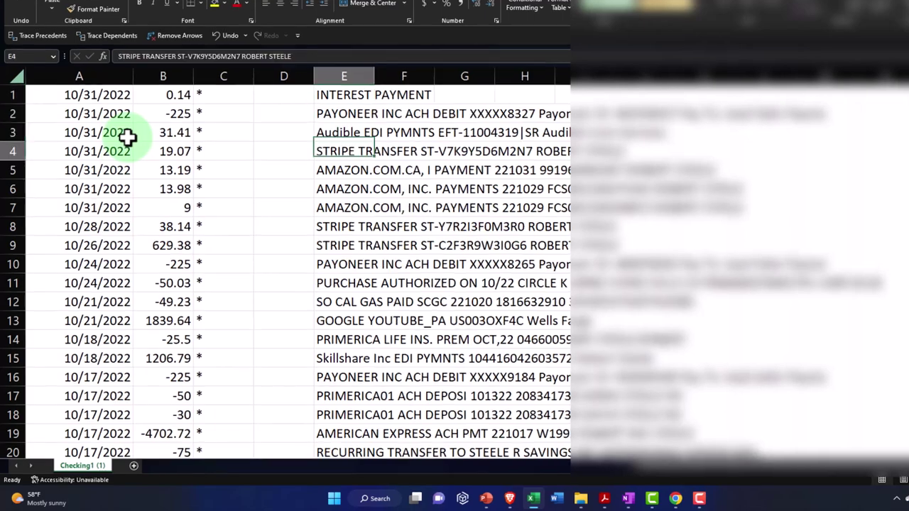
pyautogui.press('Down')
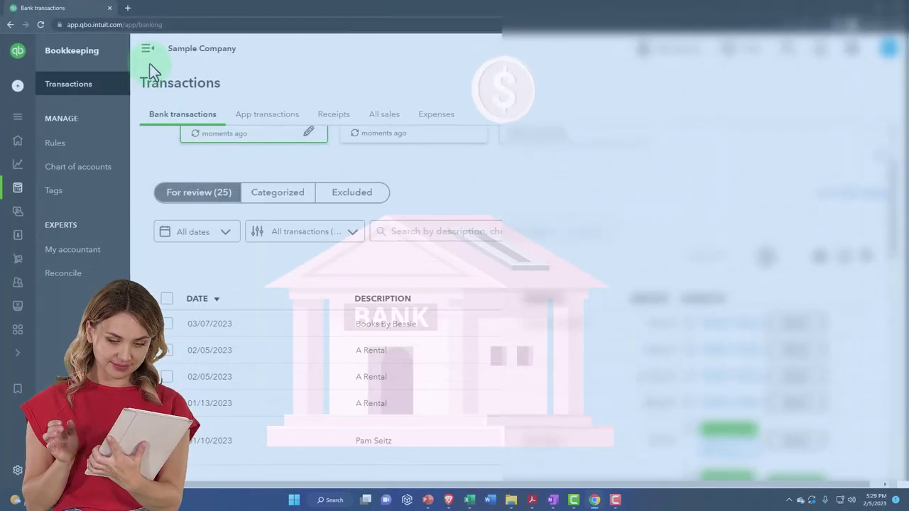
# Collapse the QuickBooks left navigation bar so the 25-transaction For review list fills the page
pyautogui.click(147, 47)
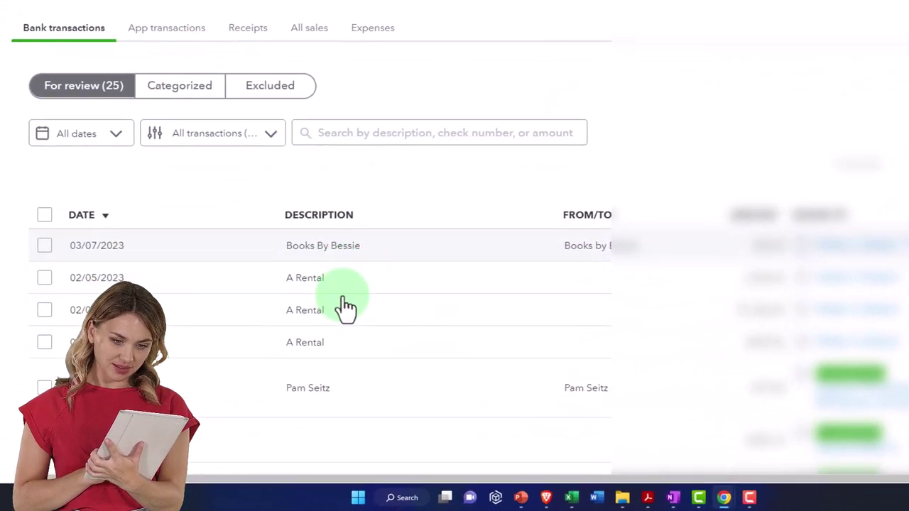
# Scroll the Bank transactions page and return to the Checking1 (1) workbook of October 2022 transactions
pyautogui.scroll(-1, 348, 305)
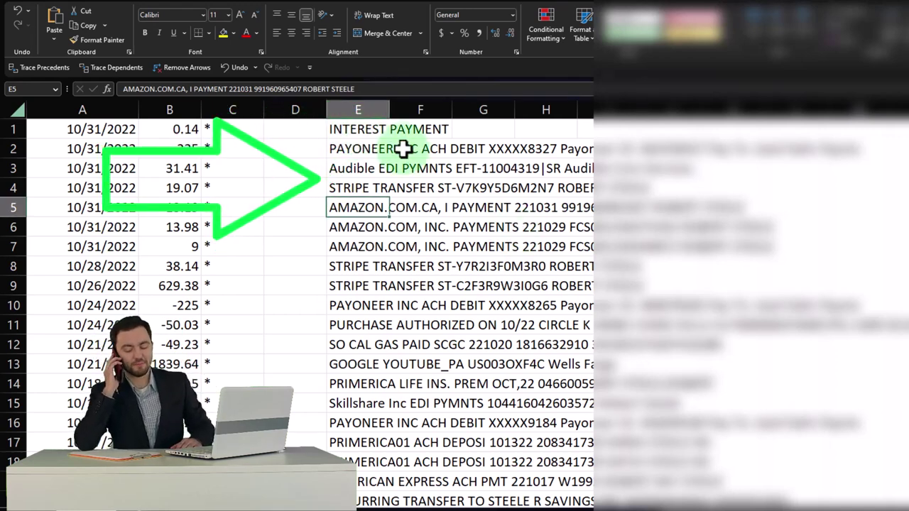
# Fill cells D1:F8 with yellow, then close Checking1 (1) to raise the save-changes prompt
pyautogui.moveTo(323, 130); pyautogui.dragTo(426, 266)
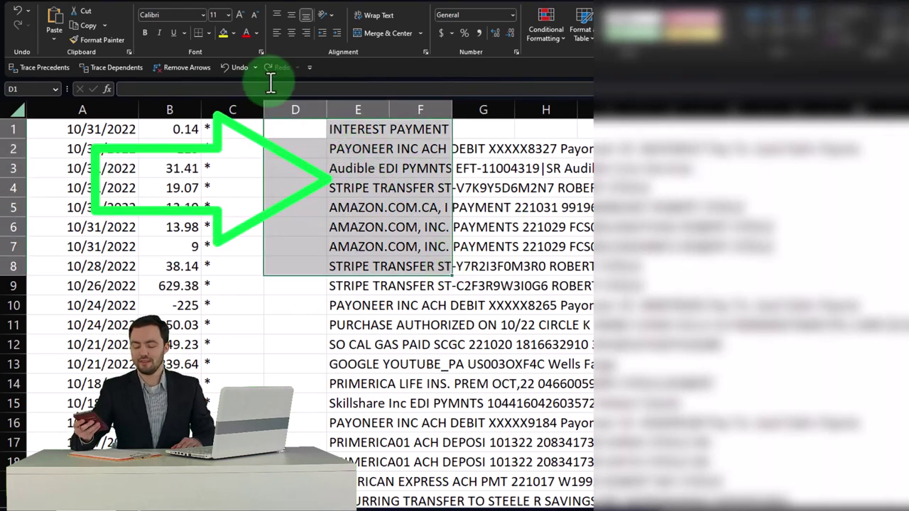
pyautogui.click(223, 34)
pyautogui.click(291, 326)
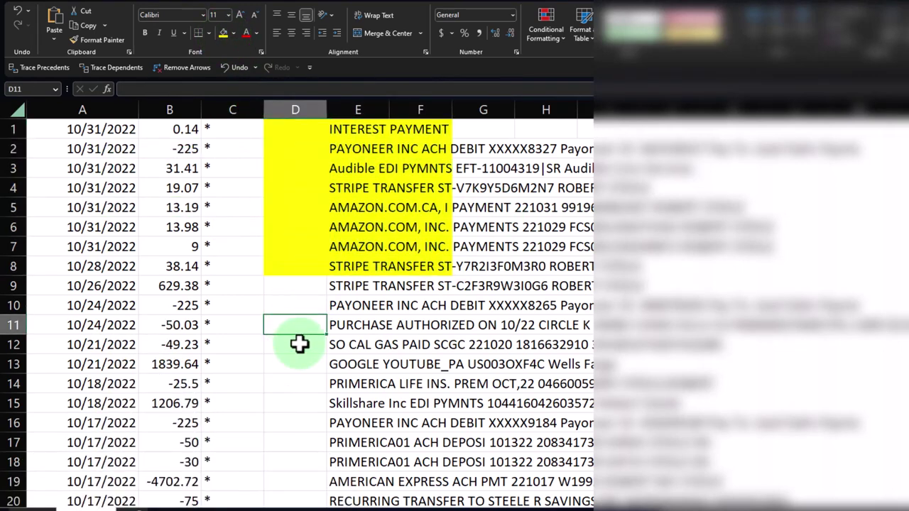
pyautogui.hotkey('alt', 'F4')
pyautogui.click(497, 263)
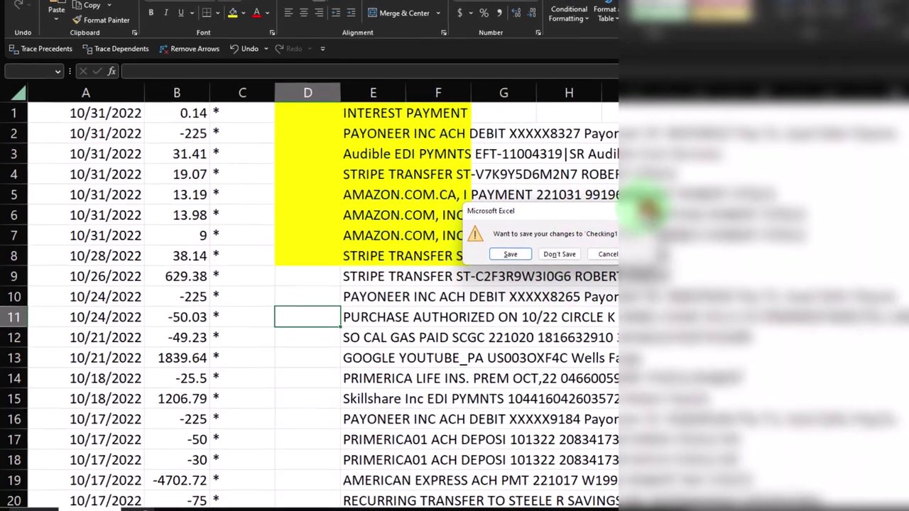
# Cancel the save prompt, then review the yellow D1:F8 block and cells A1, B3 and E3
pyautogui.click(634, 215)
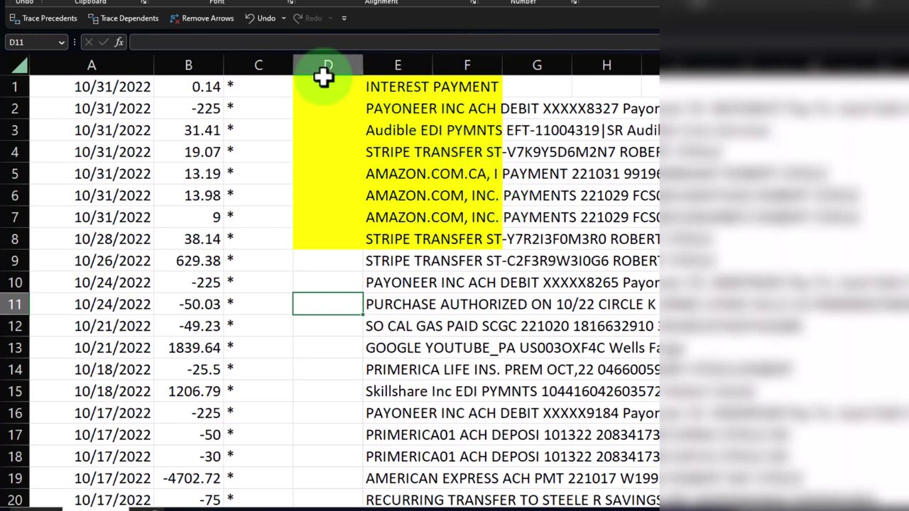
pyautogui.moveTo(324, 81); pyautogui.dragTo(471, 232)
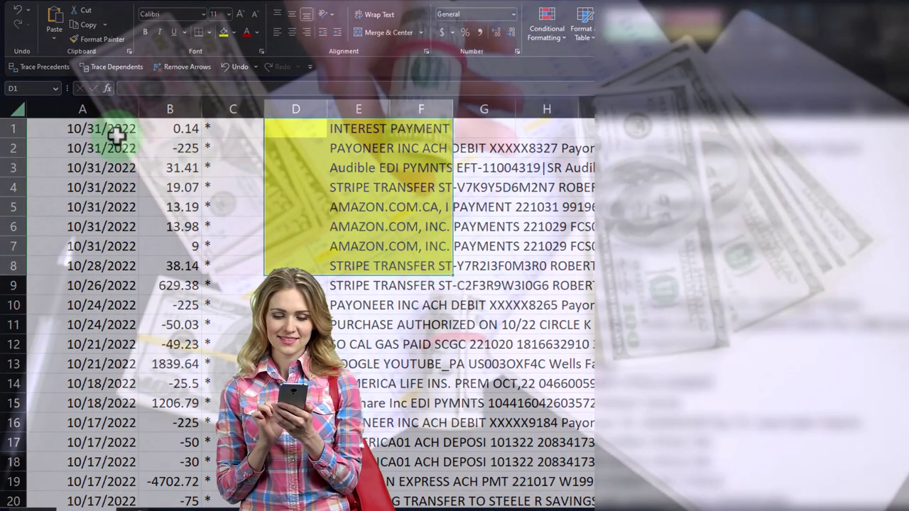
pyautogui.click(116, 135)
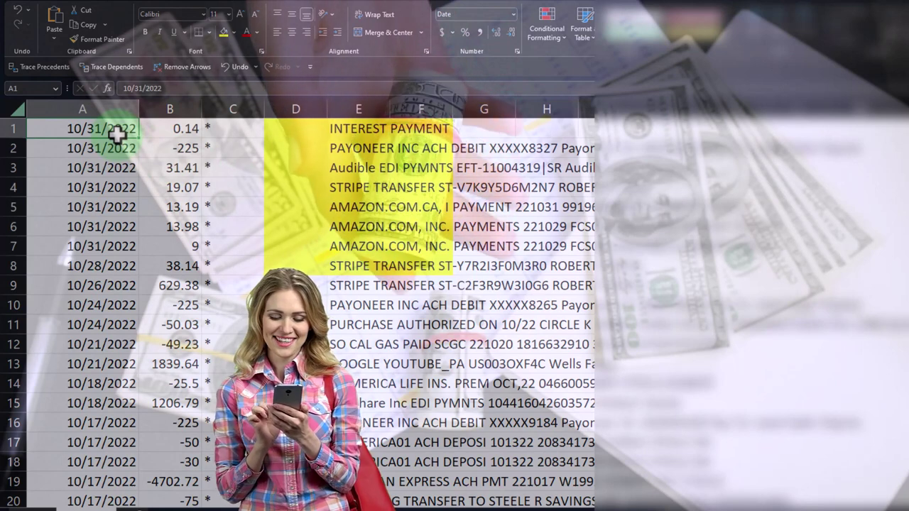
pyautogui.press('Right')
pyautogui.press('Down')
pyautogui.press('Down')
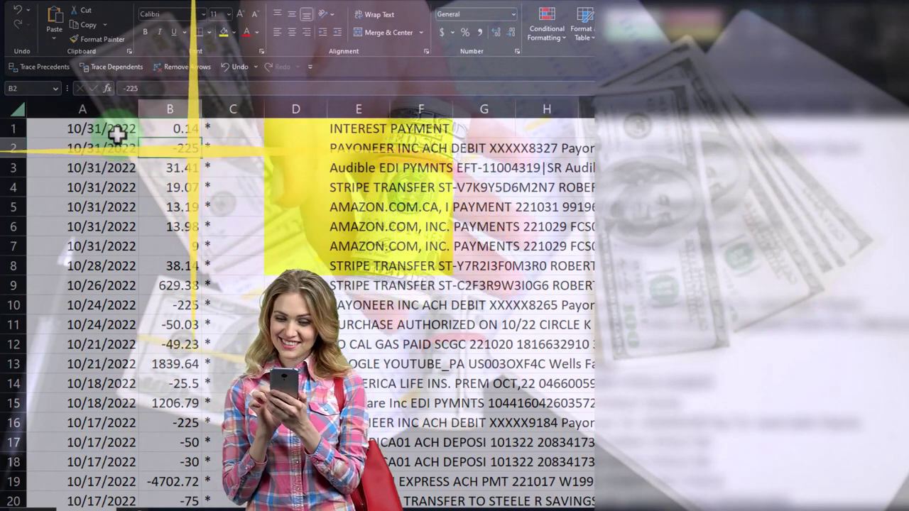
pyautogui.press('Right')
pyautogui.press('Right')
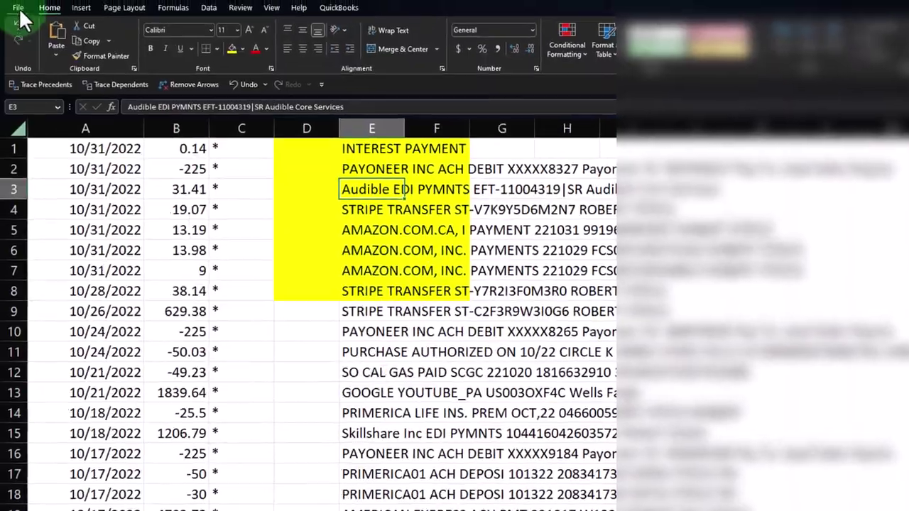
# Save a CSV (Comma delimited) copy named Checking1 (2) to the Desktop, editing the author field
pyautogui.click(19, 12)
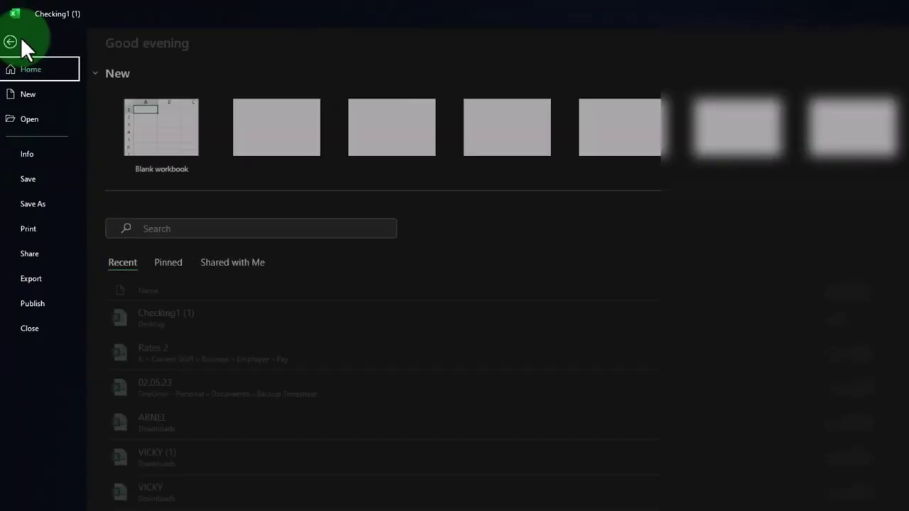
pyautogui.click(49, 206)
pyautogui.click(153, 254)
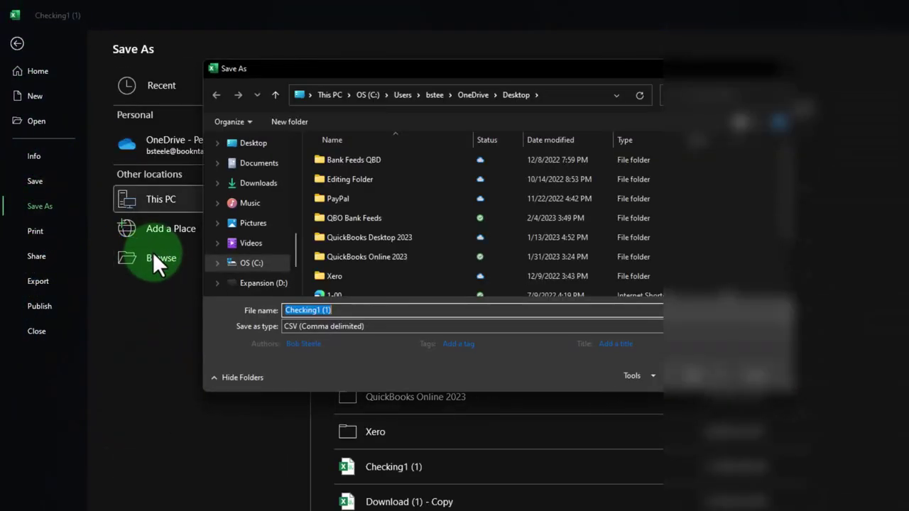
pyautogui.click(360, 326)
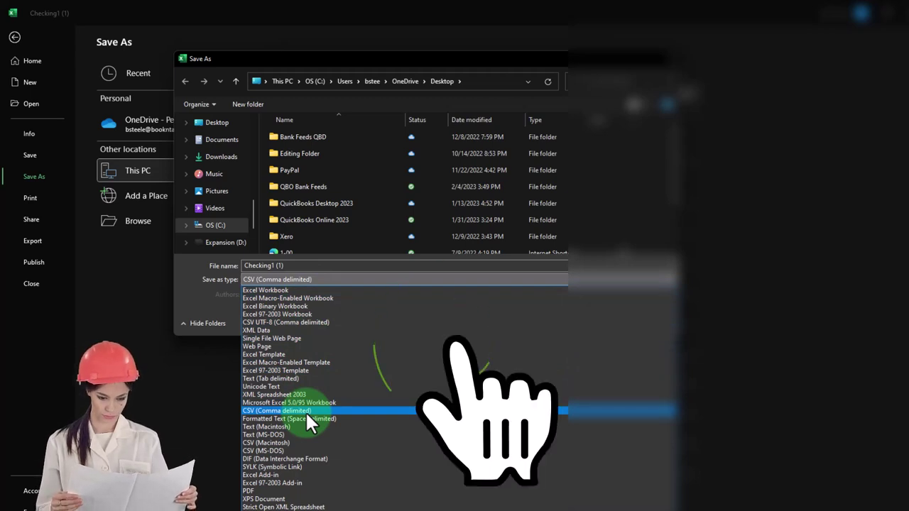
pyautogui.click(186, 285)
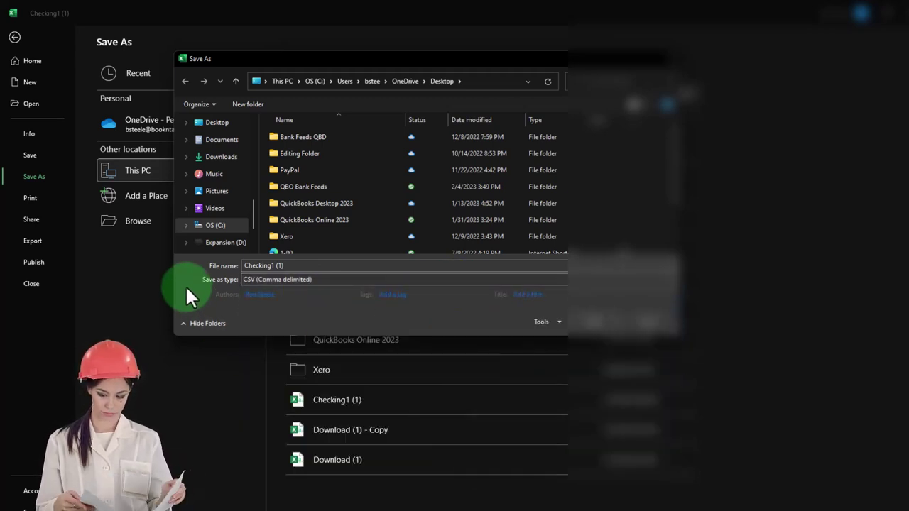
pyautogui.click(259, 294)
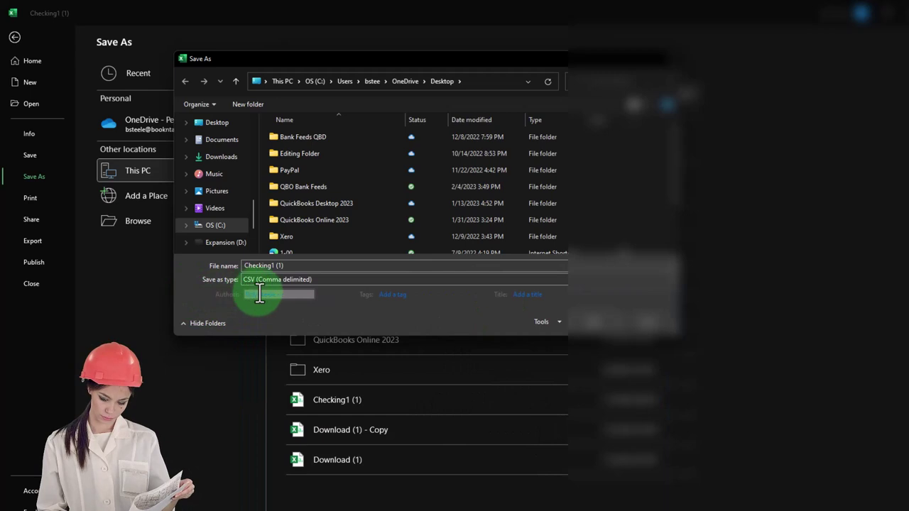
pyautogui.click(313, 292)
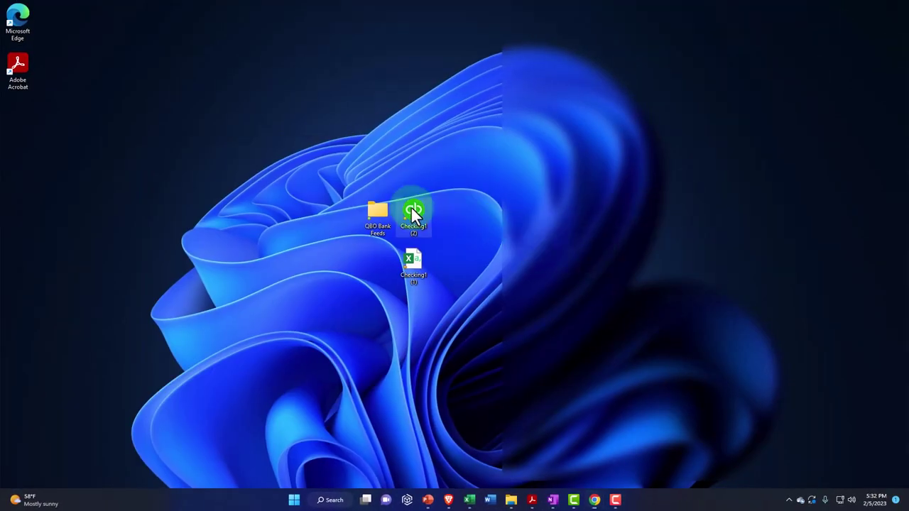
# Open the saved Checking1 (2) CSV from the desktop, then bring QuickBooks Online's Chrome window forward
pyautogui.doubleClick(412, 208)
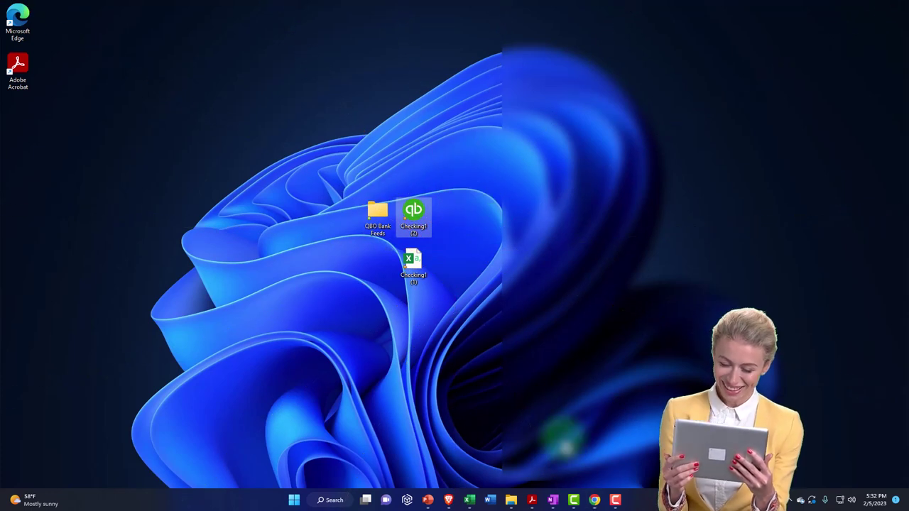
pyautogui.click(600, 497)
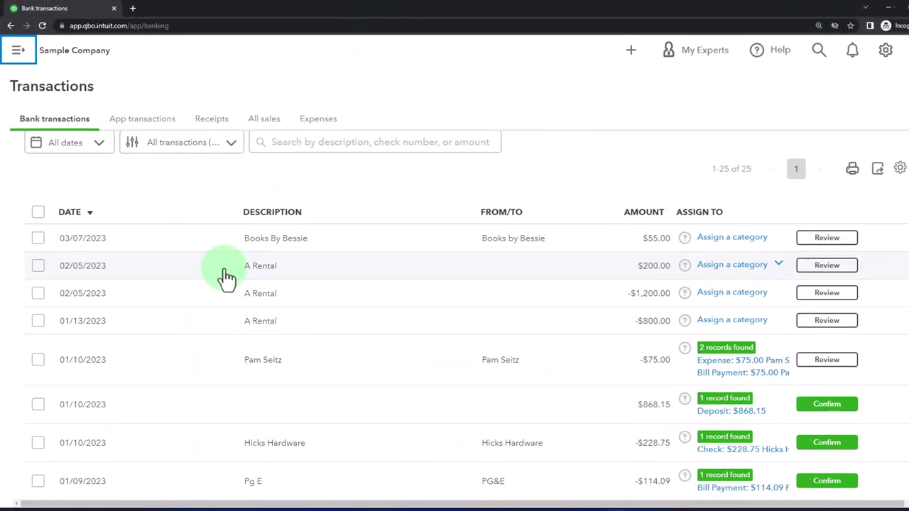
# Scroll through the Sample Company's 25 For review transactions, led by Books By Bessie
pyautogui.scroll(3, 170, 321)
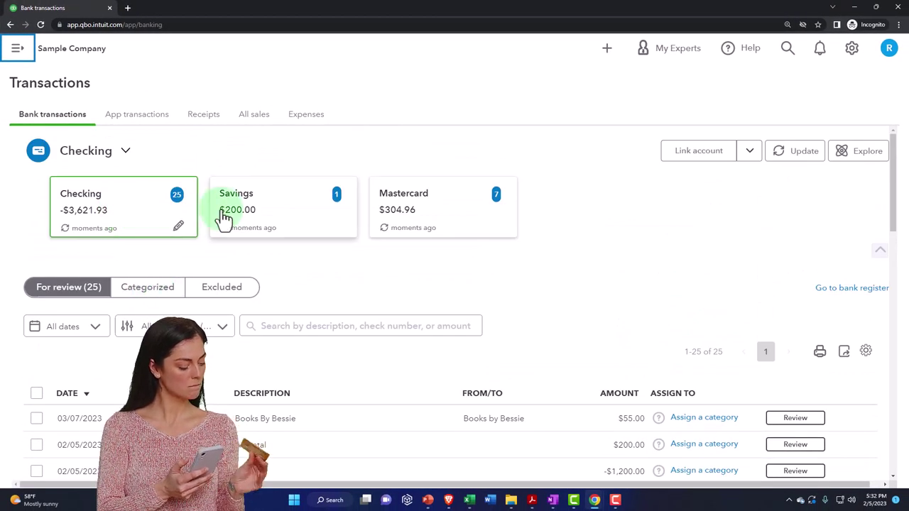
pyautogui.scroll(-2, 216, 390)
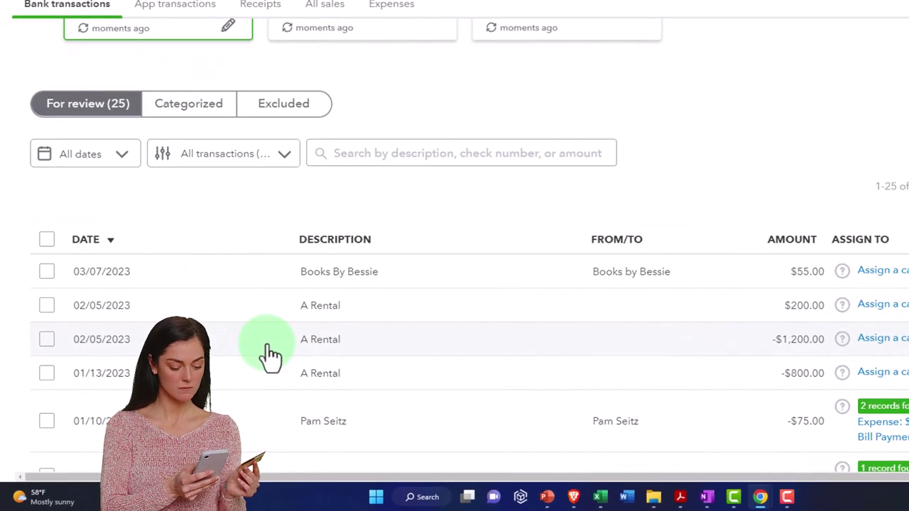